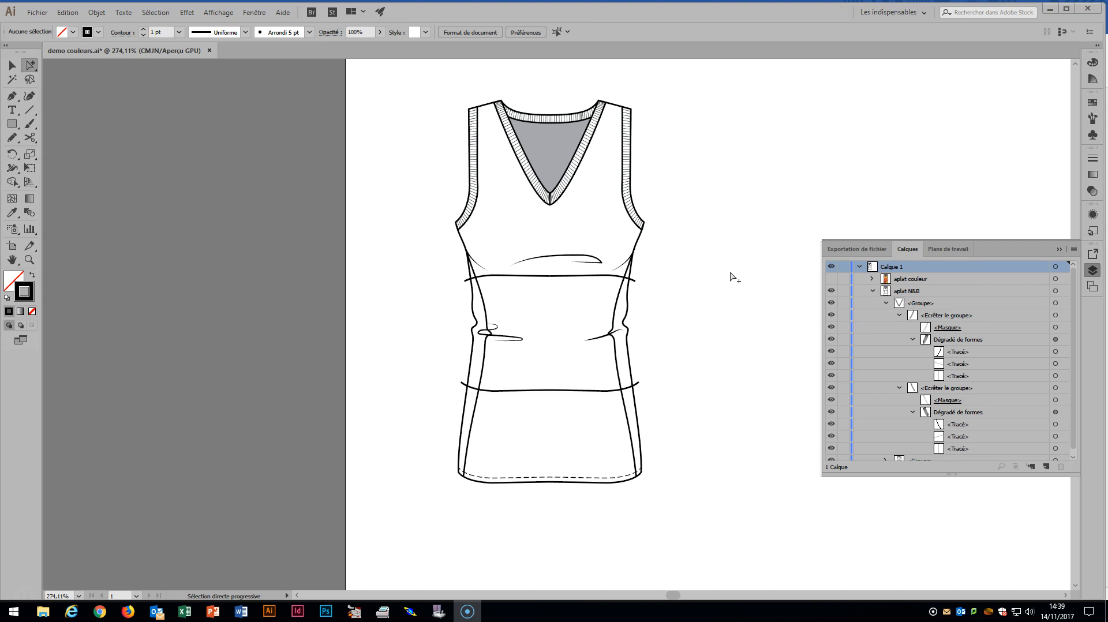
Show the Pathfinder options and place them beside the garment drawing, above the layer list
click(563, 273)
click(250, 13)
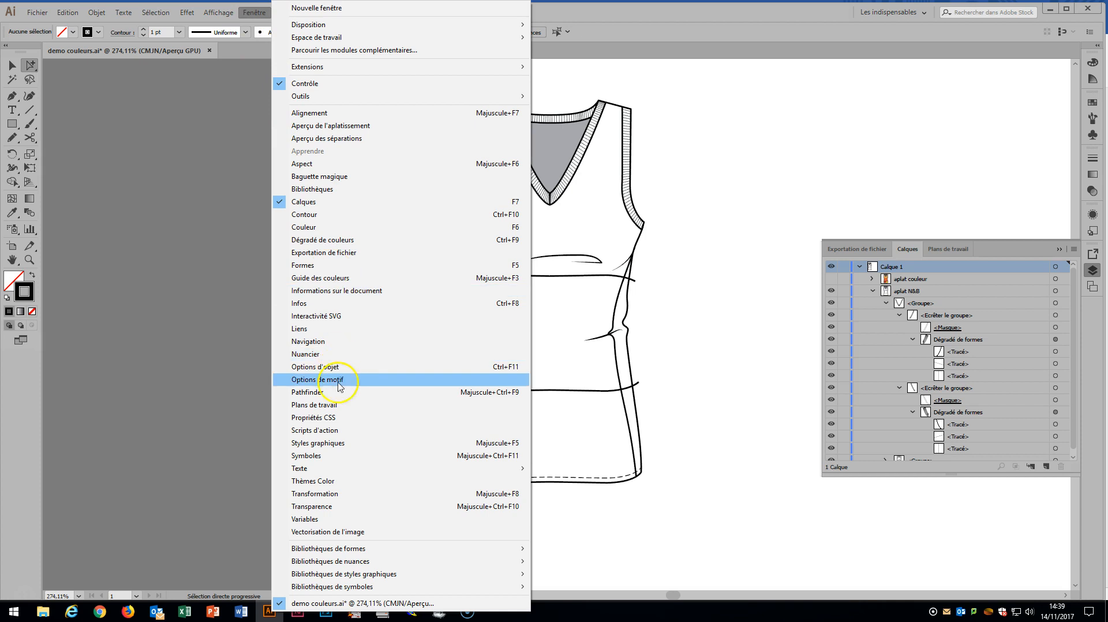
click(307, 392)
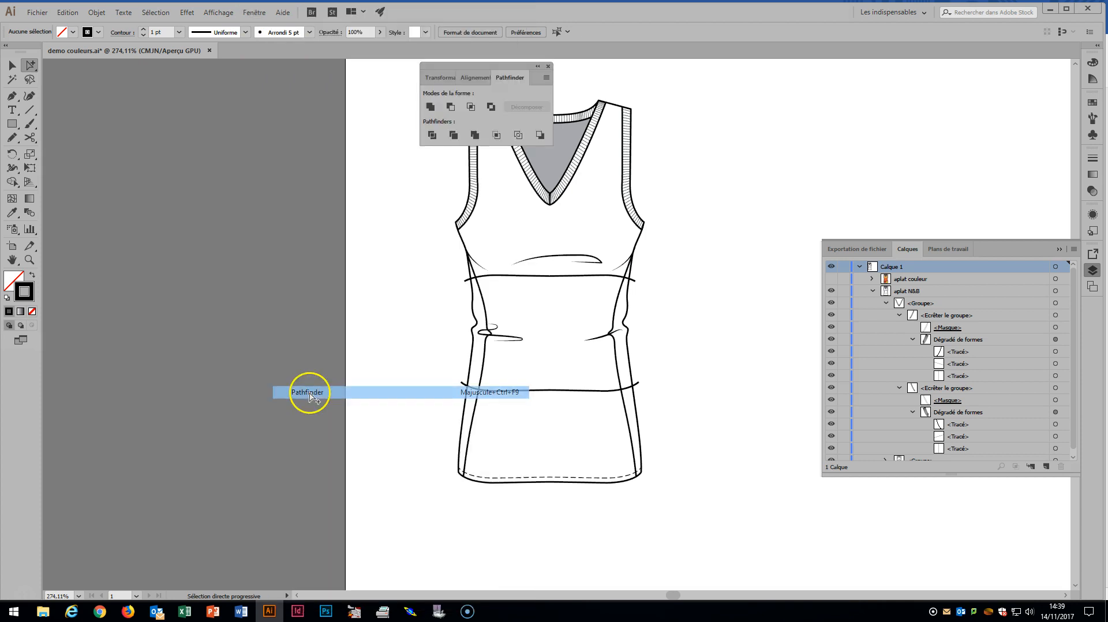
drag(471, 73, 881, 97)
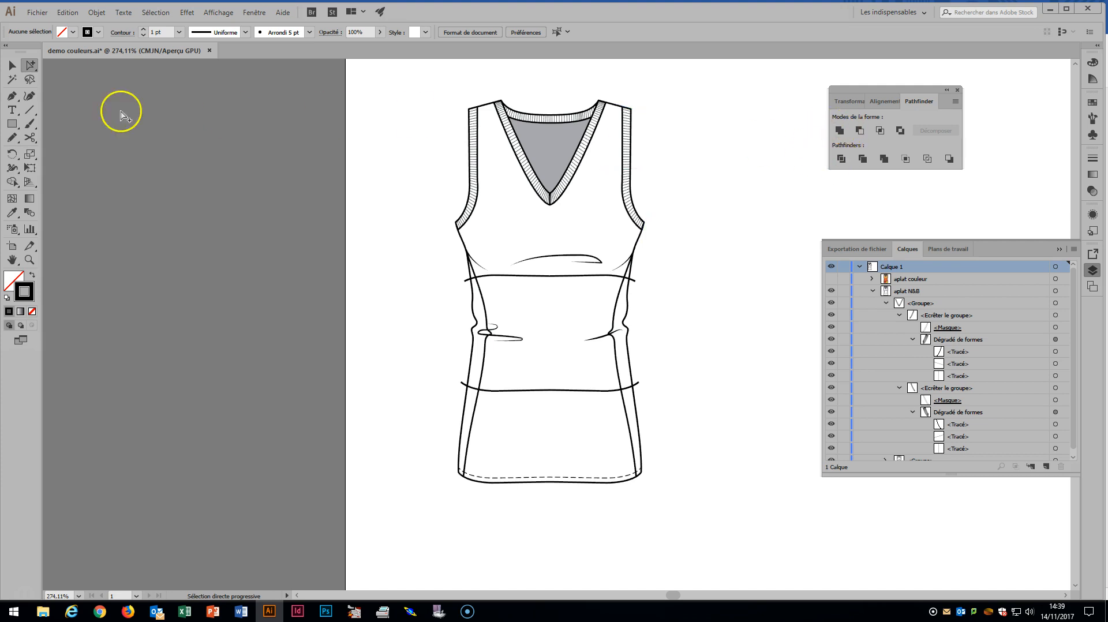
Draw two overlapping test rectangles beside the garment, the upper one about 0.59 × 1.18 cm, and unite them into one shape
click(12, 122)
mouse_move(700, 177)
mouse_down()
mouse_move(742, 224)
mouse_move(741, 248)
mouse_move(720, 204)
mouse_move(730, 208)
mouse_move(720, 168)
mouse_move(706, 187)
mouse_move(718, 224)
mouse_up()
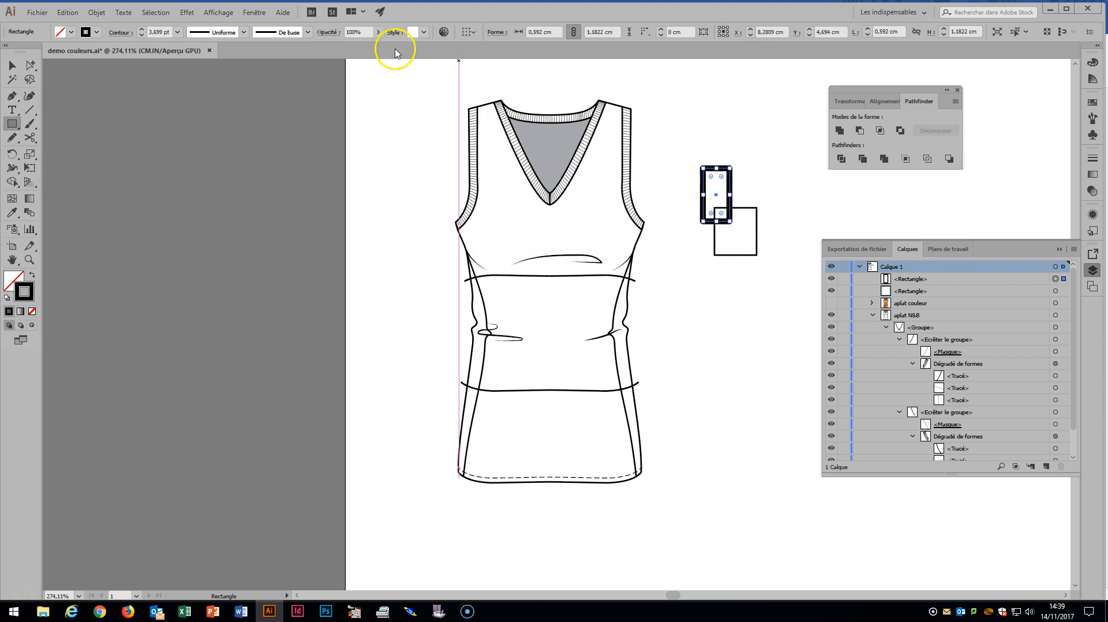
click(12, 65)
drag(769, 172, 685, 273)
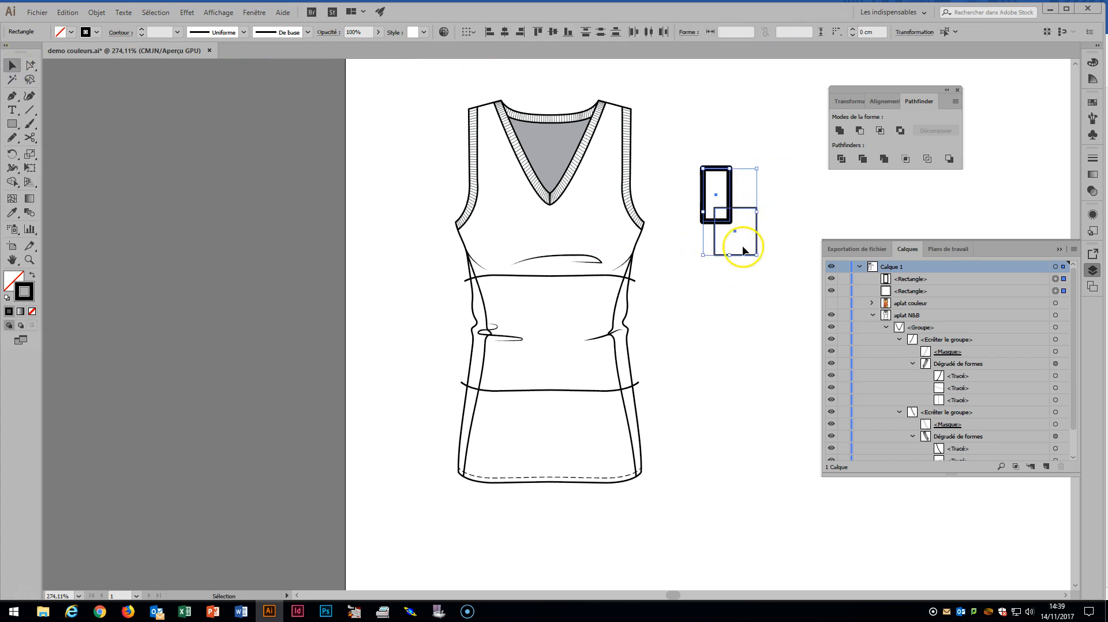
click(839, 133)
click(760, 184)
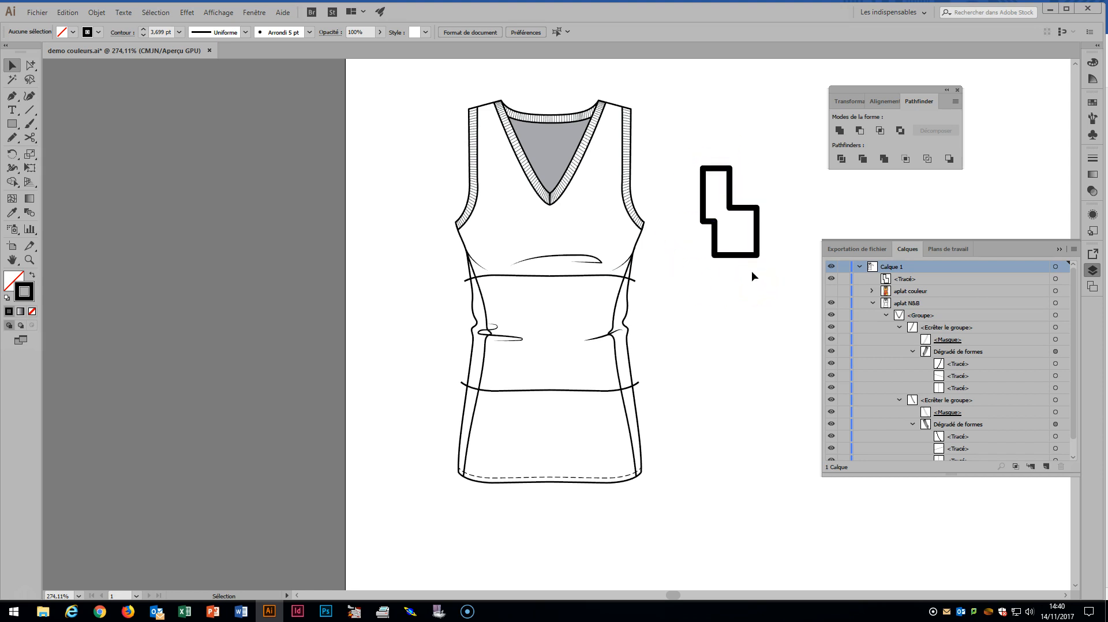
Undo the union of the two test rectangles and apply Pathfinder Divide to them instead
key(ctrl+z)
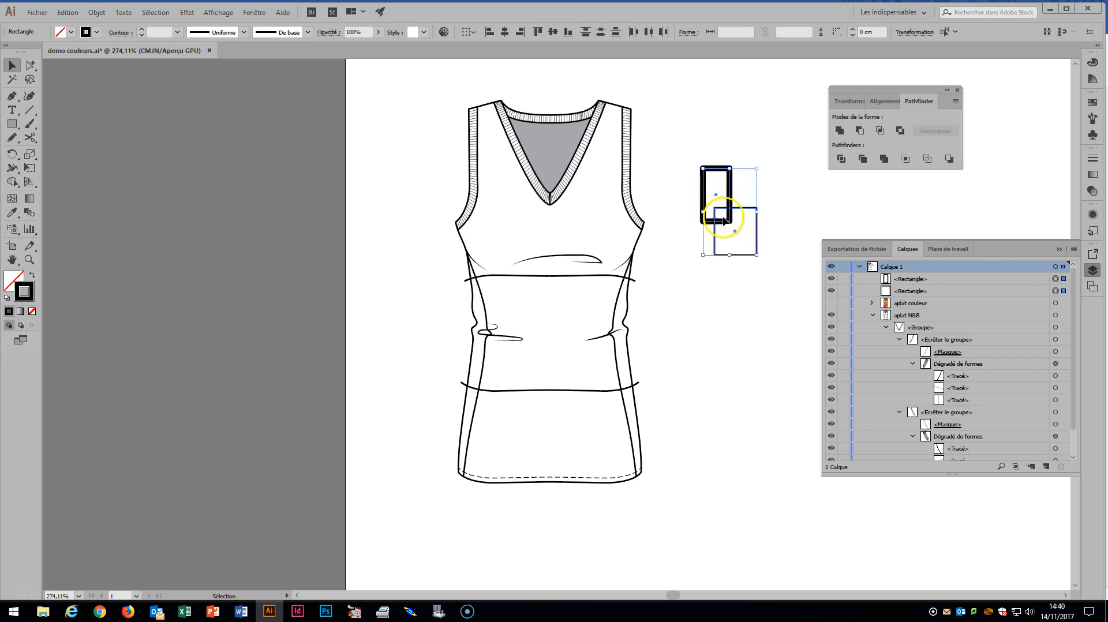
click(842, 160)
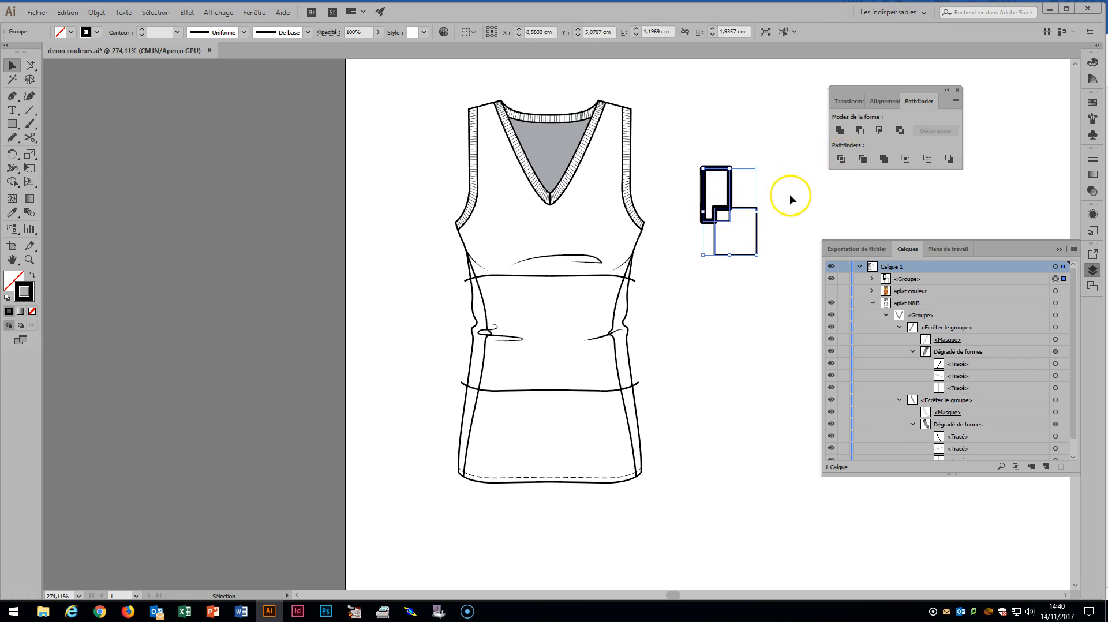
click(815, 189)
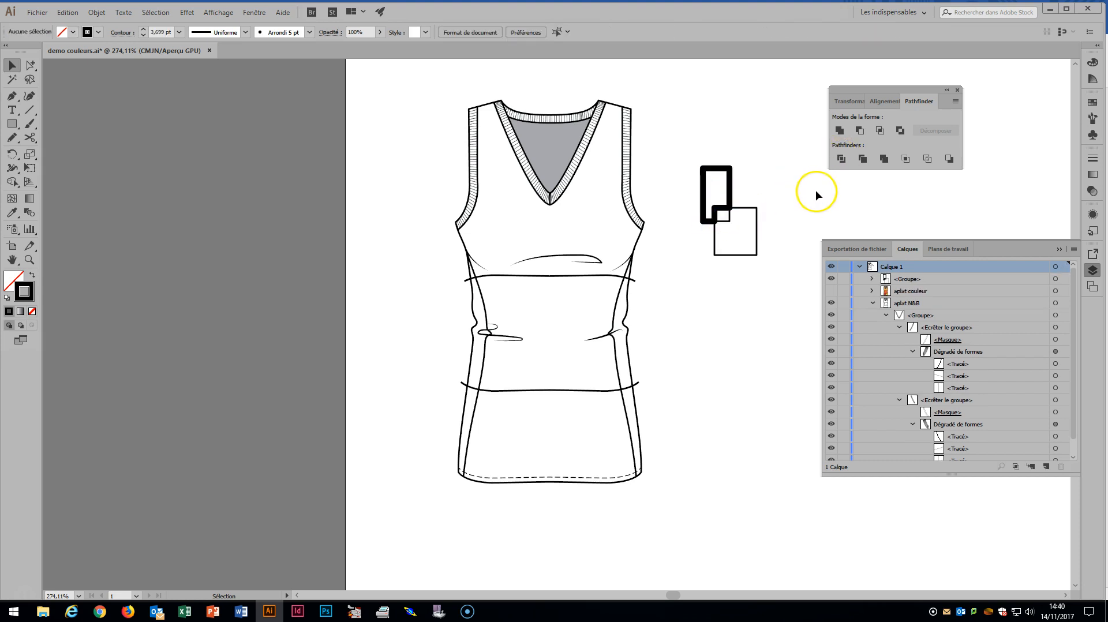
click(730, 199)
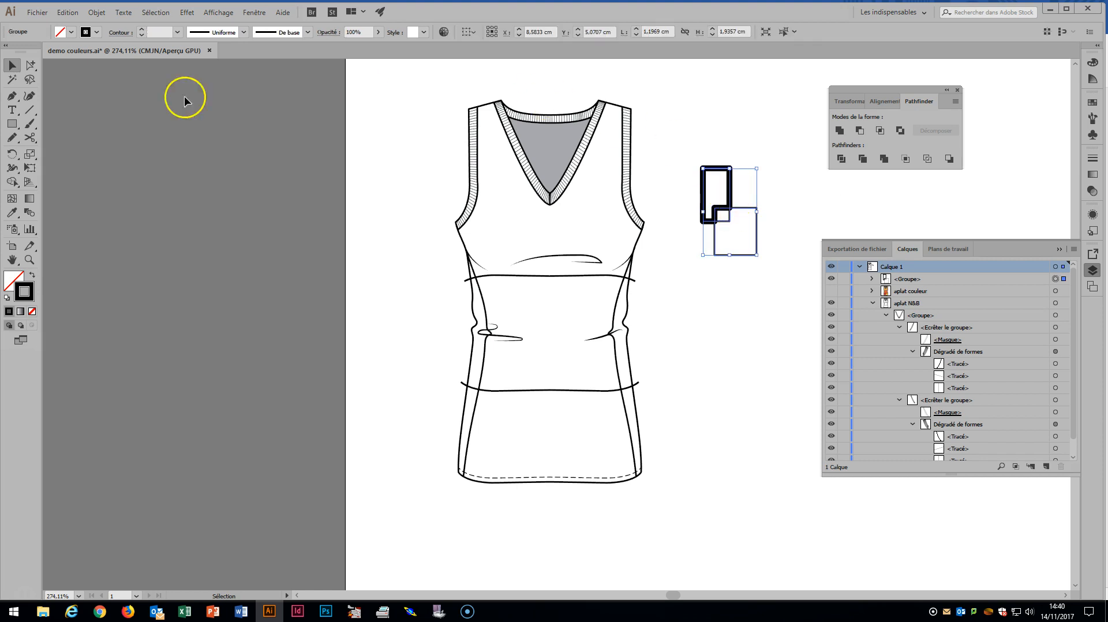
Move the two larger divided pieces away from the small overlap square, and delete all three test pieces
click(31, 65)
click(722, 125)
click(729, 184)
click(729, 221)
click(757, 224)
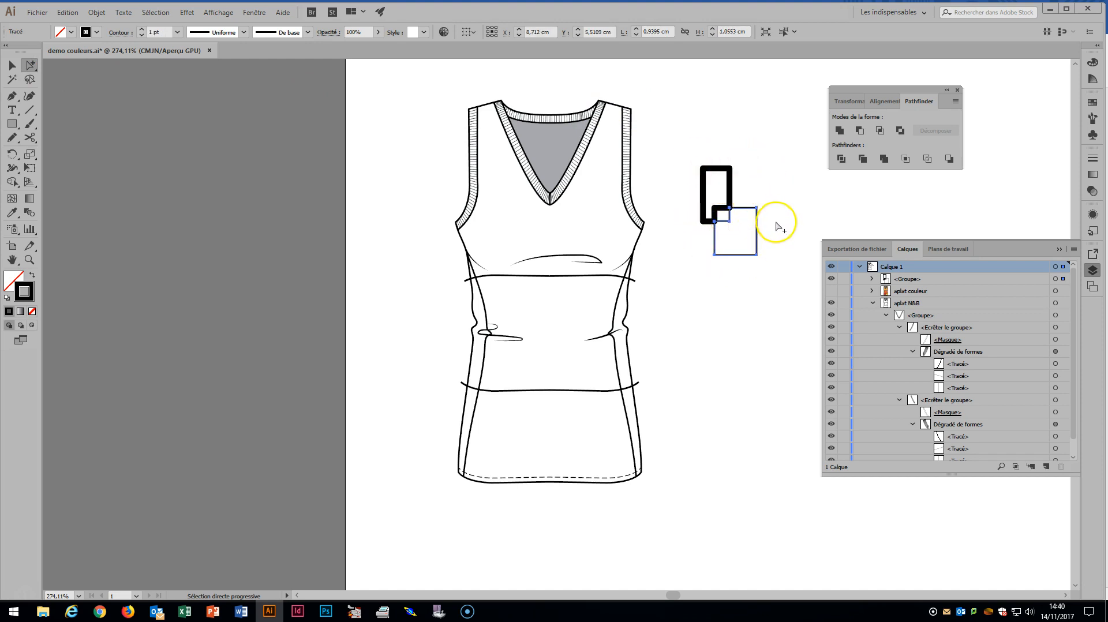
drag(756, 225, 781, 240)
drag(732, 197, 721, 177)
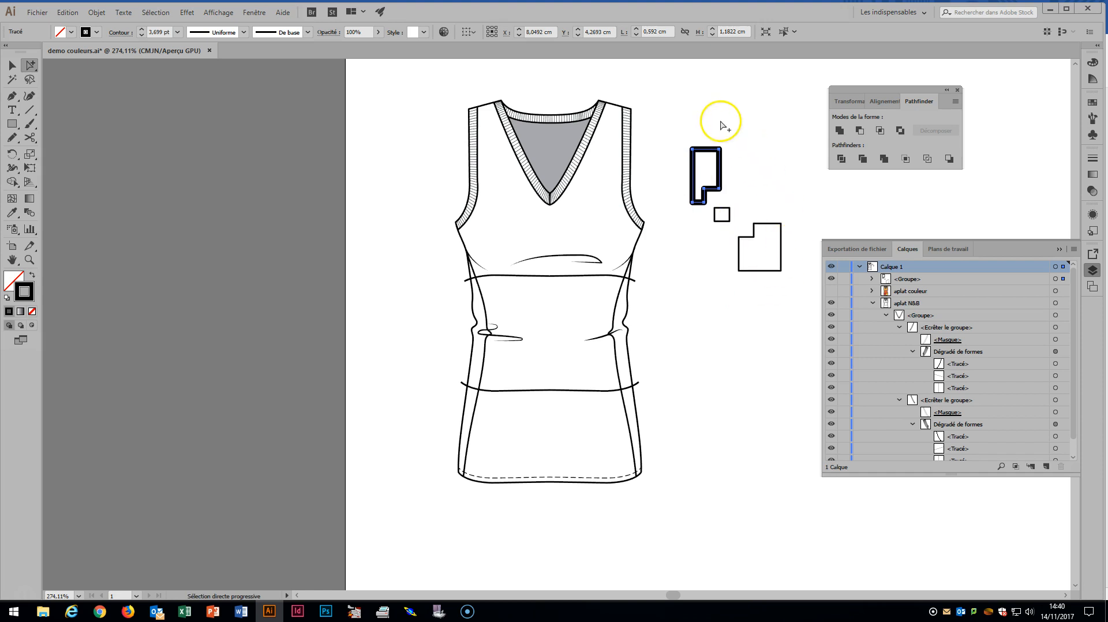
drag(684, 119, 786, 291)
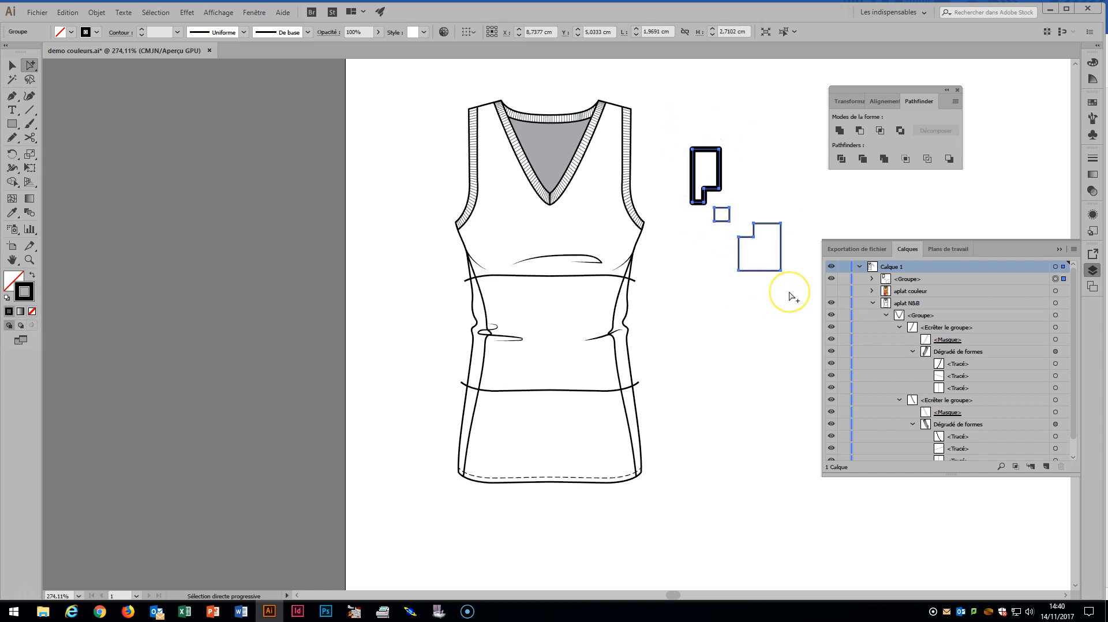
key(Delete)
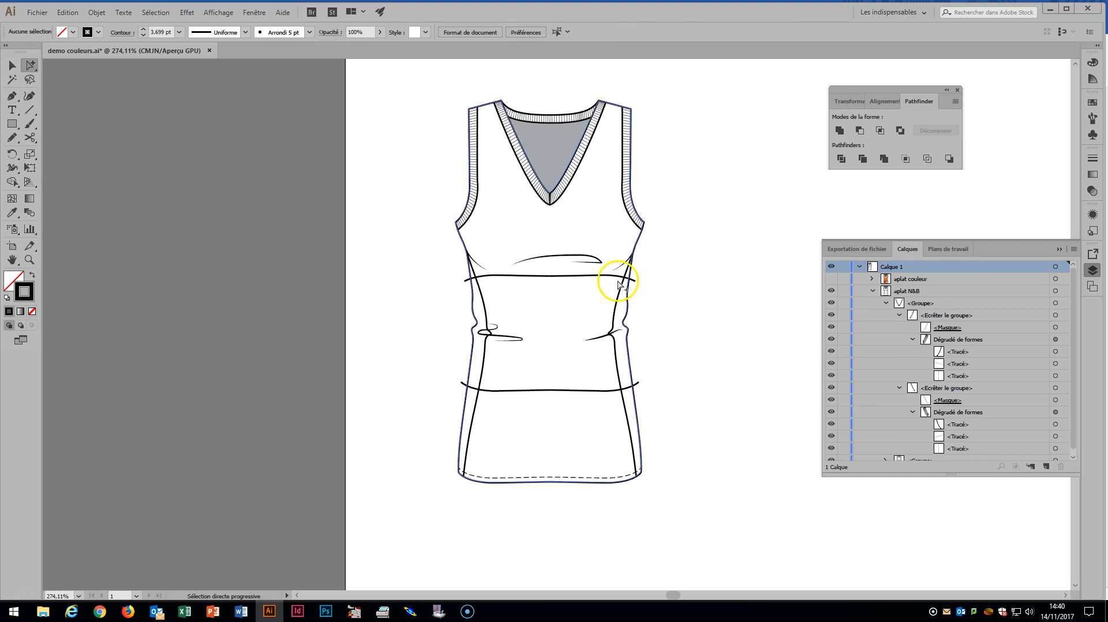
Expand the garment group in the layer structure and divide the body outline along its two horizontal cut lines
click(631, 296)
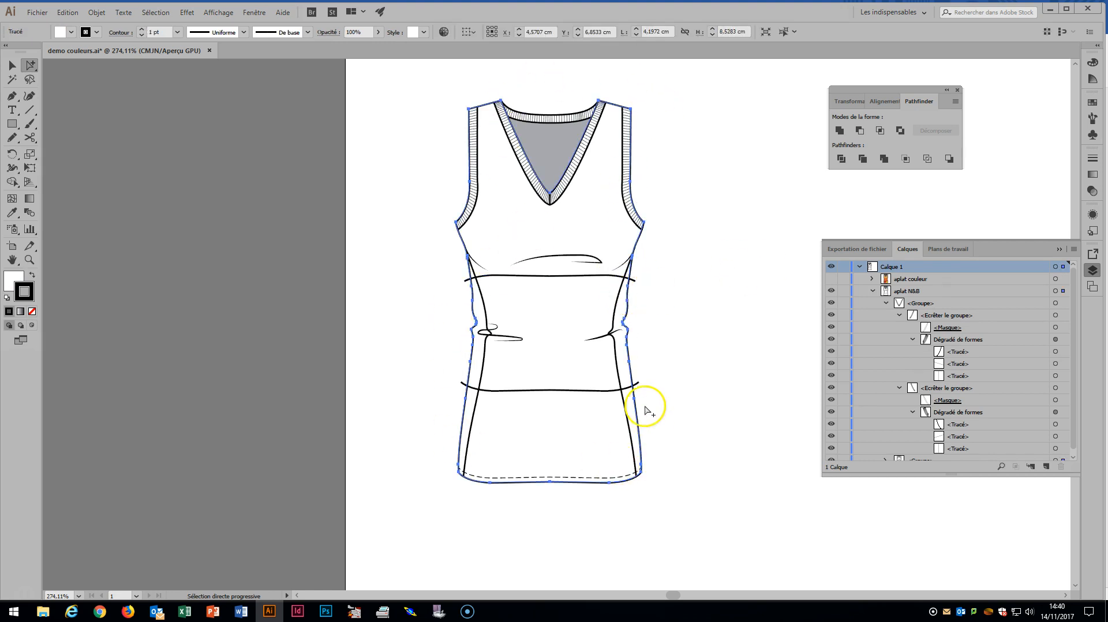
click(612, 282)
click(602, 390)
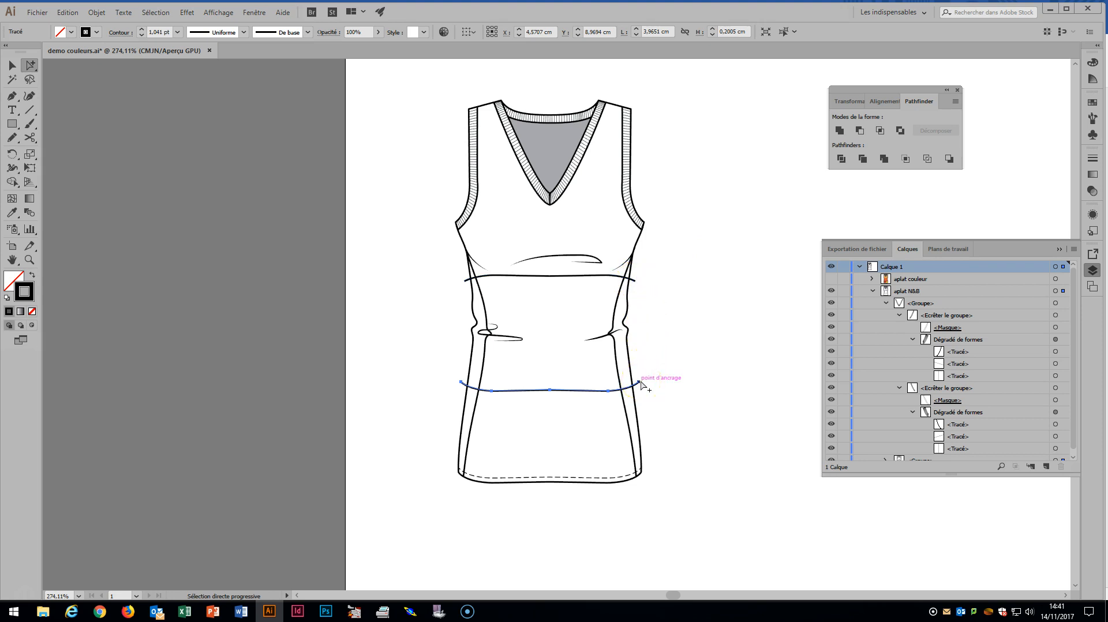
click(630, 339)
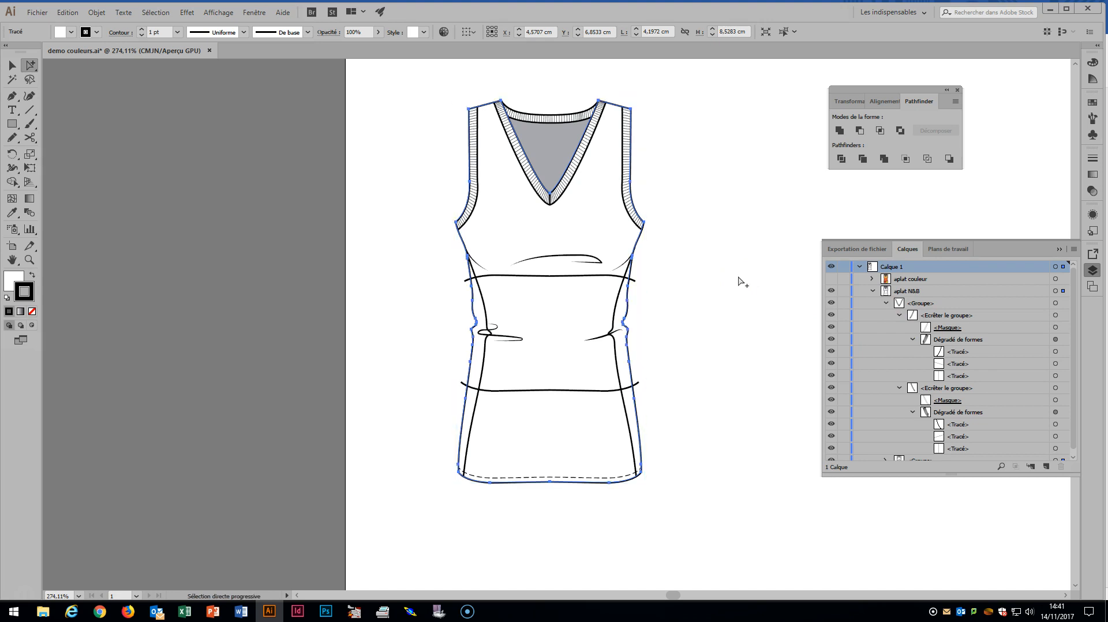
key(ctrl)
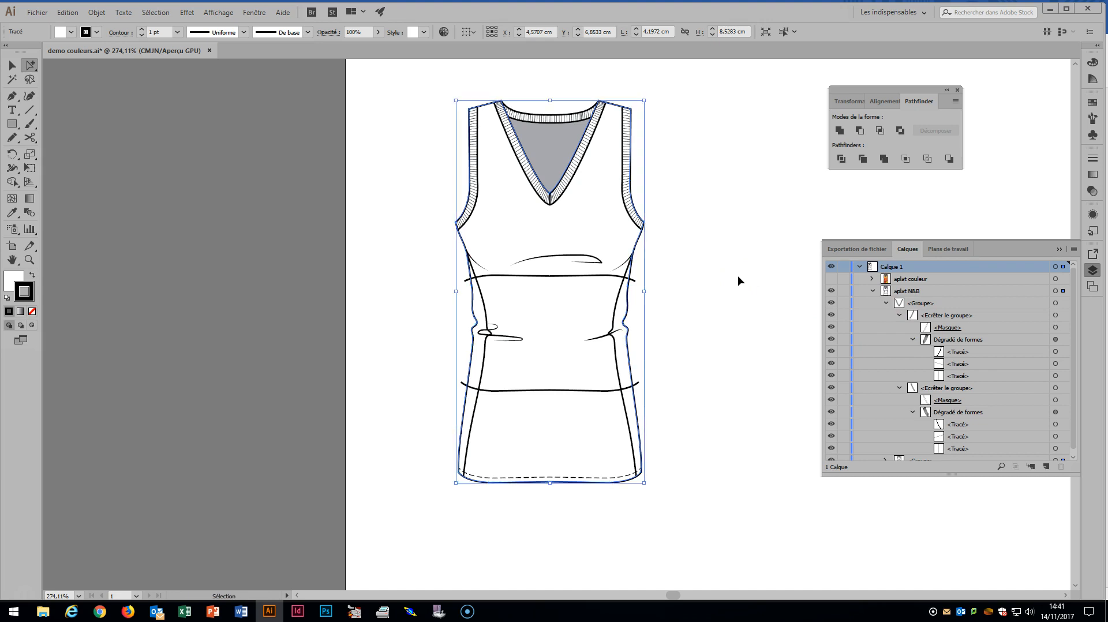
scroll(1017, 363, down, 1)
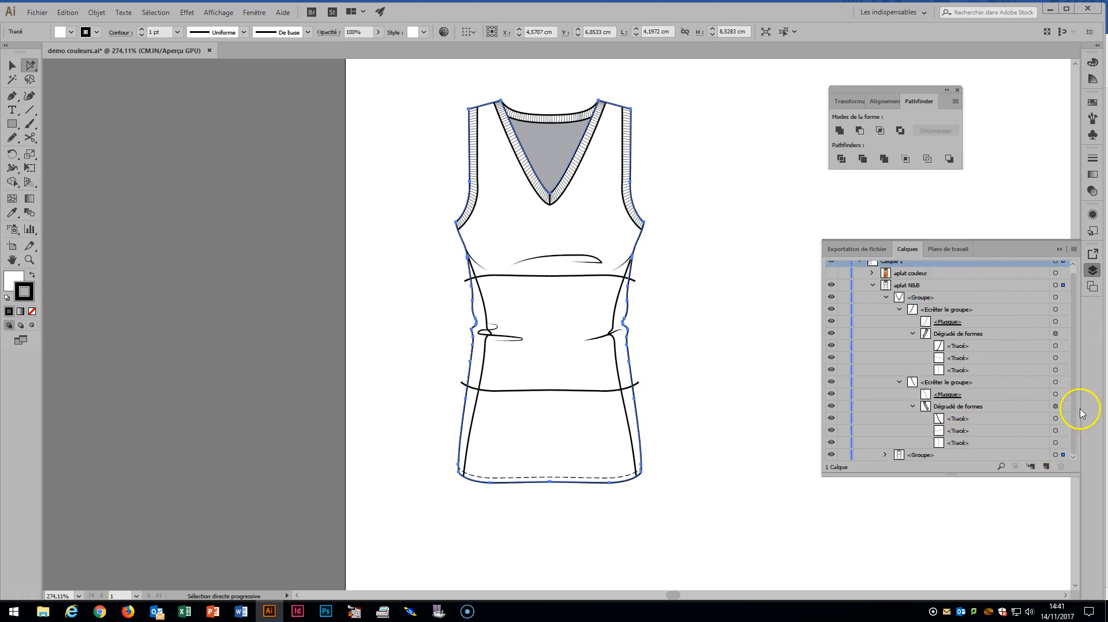
click(885, 456)
scroll(924, 404, down, 5)
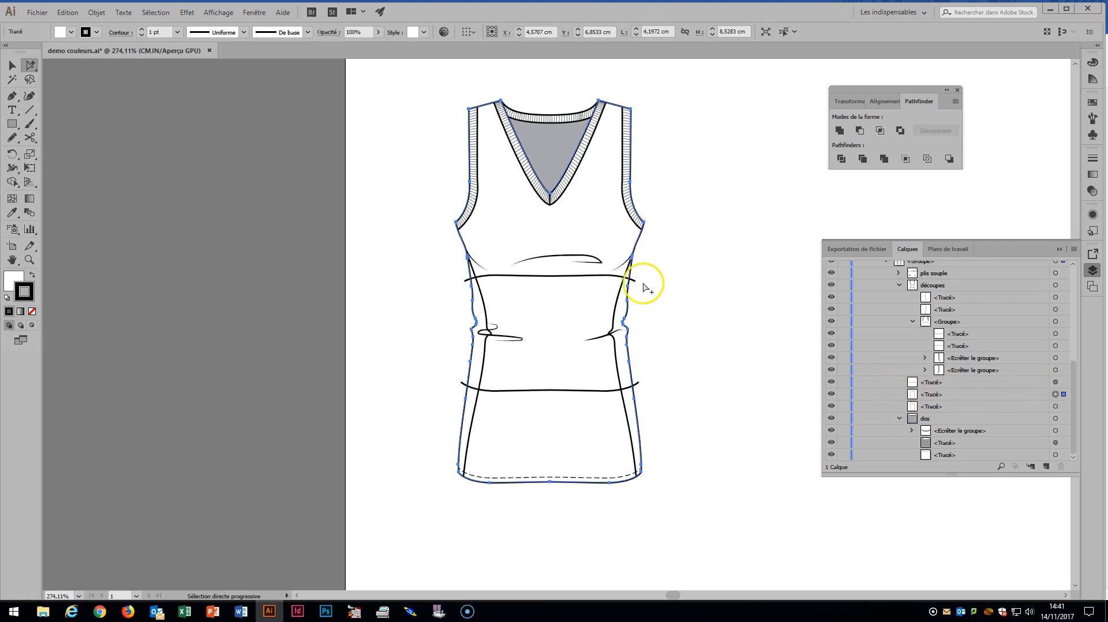
shift+click(550, 281)
shift+click(558, 390)
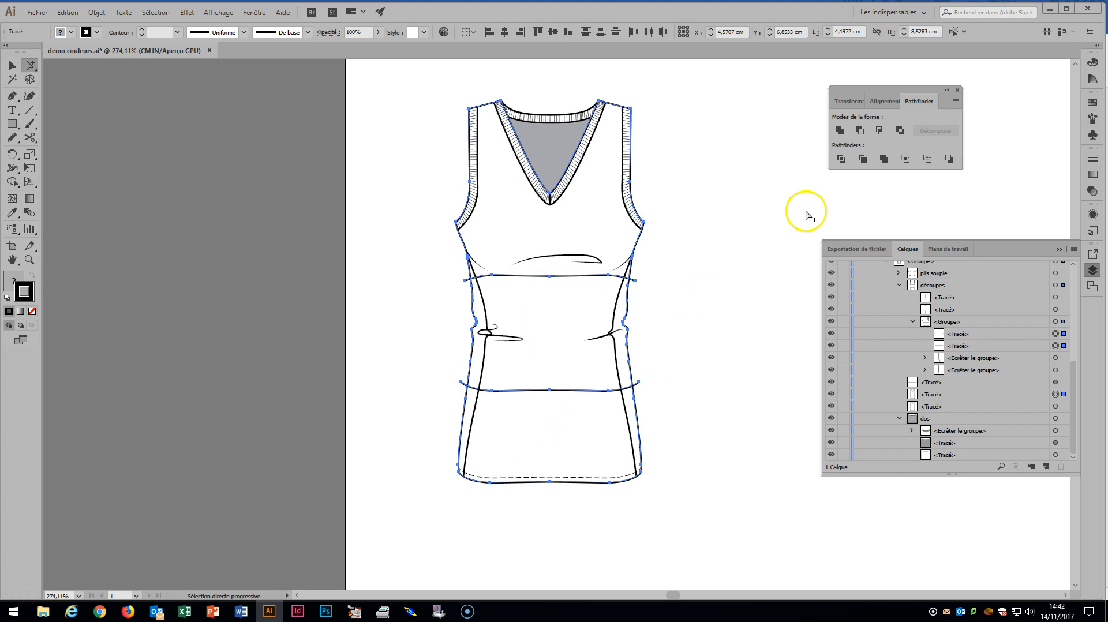
click(842, 159)
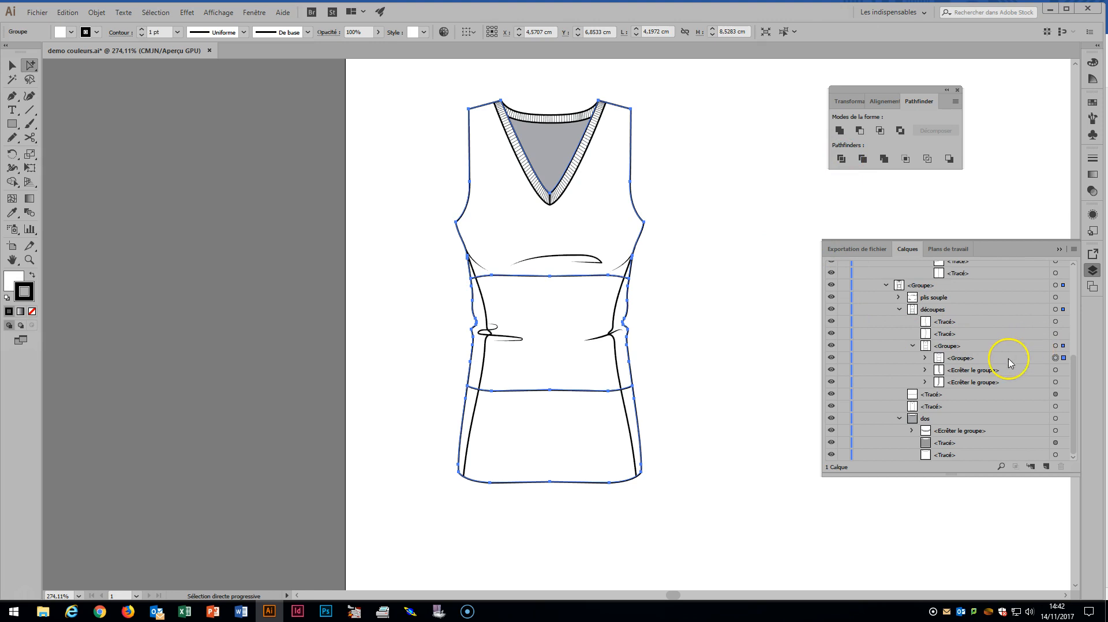
Check each path in the divided group against the full body outline, and delete the divided middle section between the two cut lines
click(925, 358)
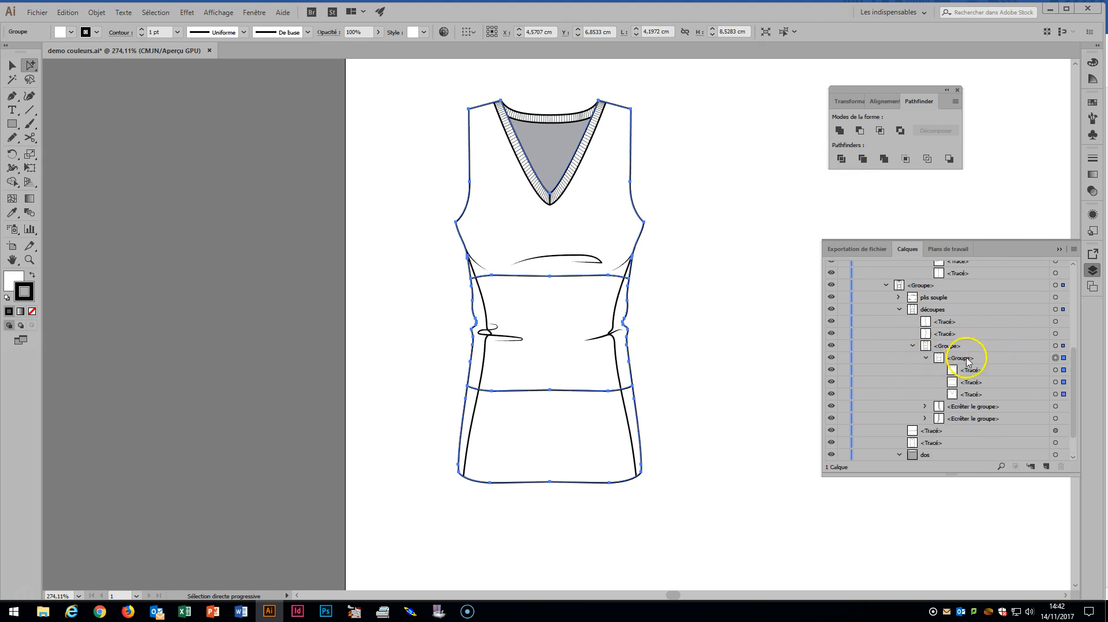
click(1055, 370)
click(1062, 383)
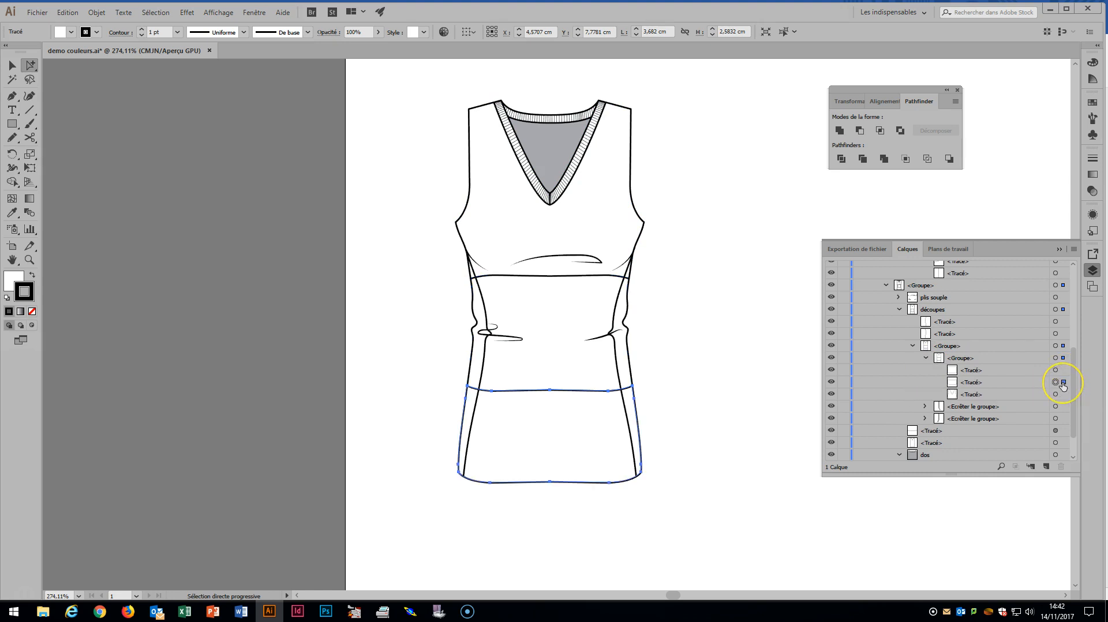
click(1063, 397)
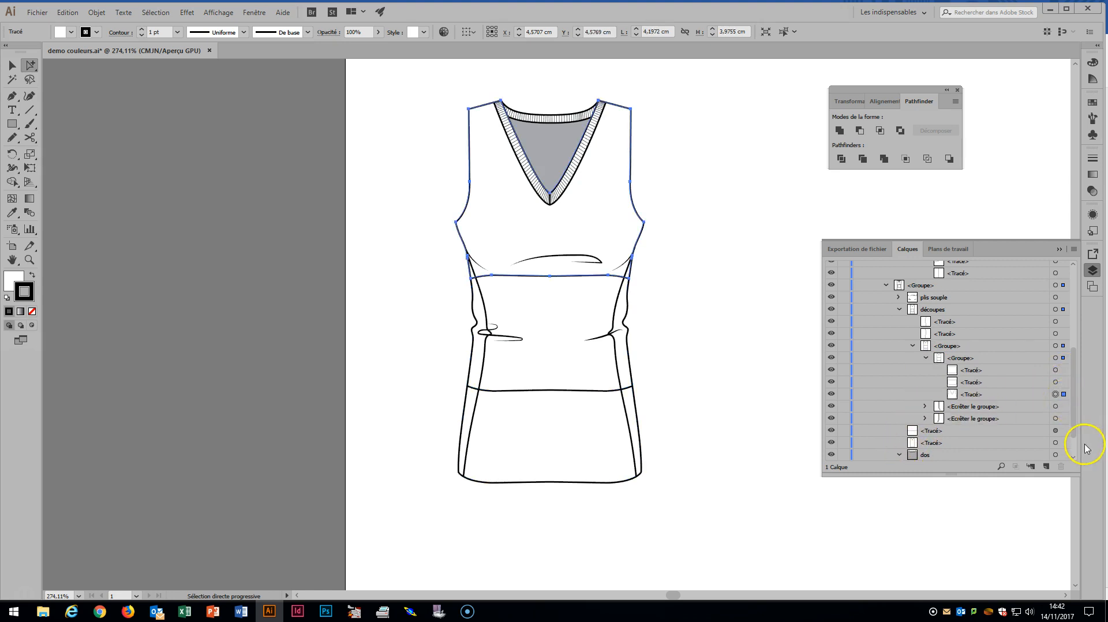
click(1063, 442)
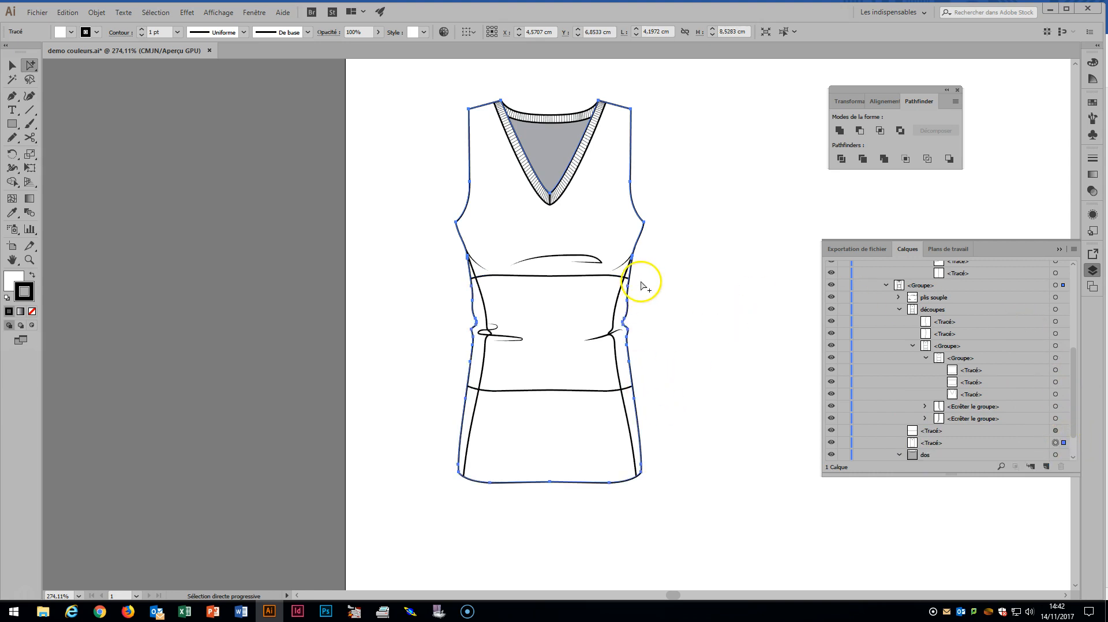
click(606, 255)
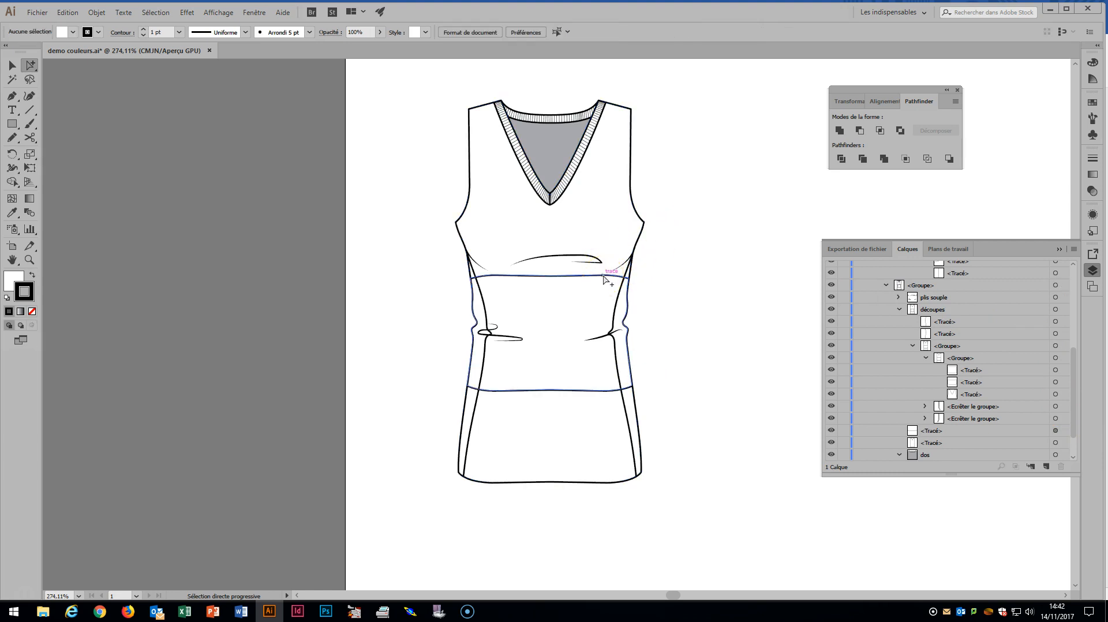
click(605, 278)
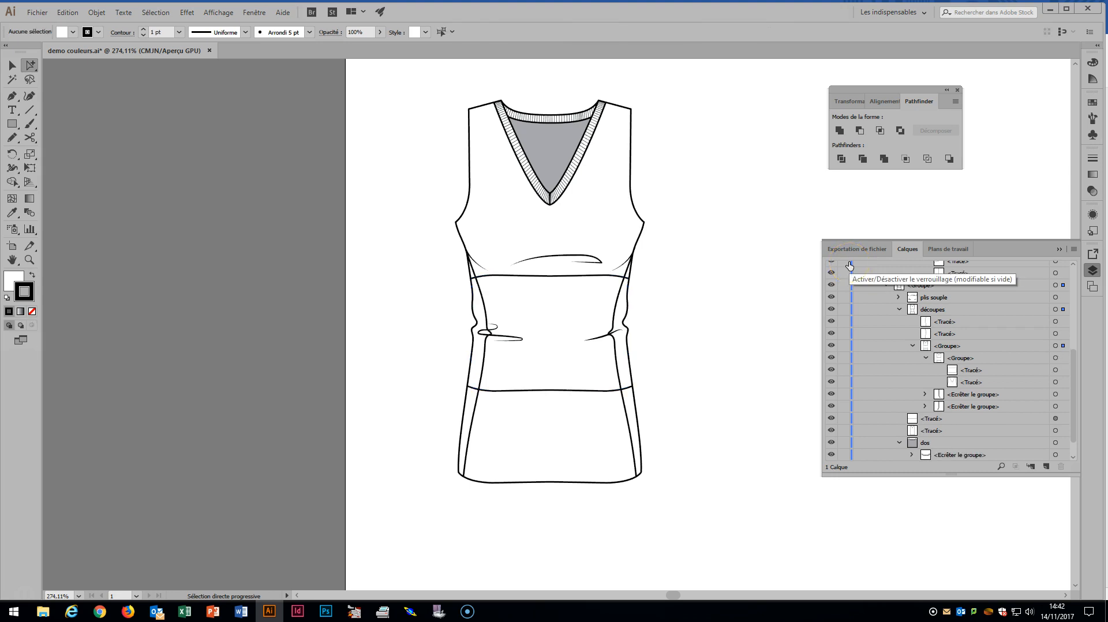
Fill the garment's upper section with a light grey swatch and its lower section with the darker grey C=0 M=0 J=0 N=60
click(633, 229)
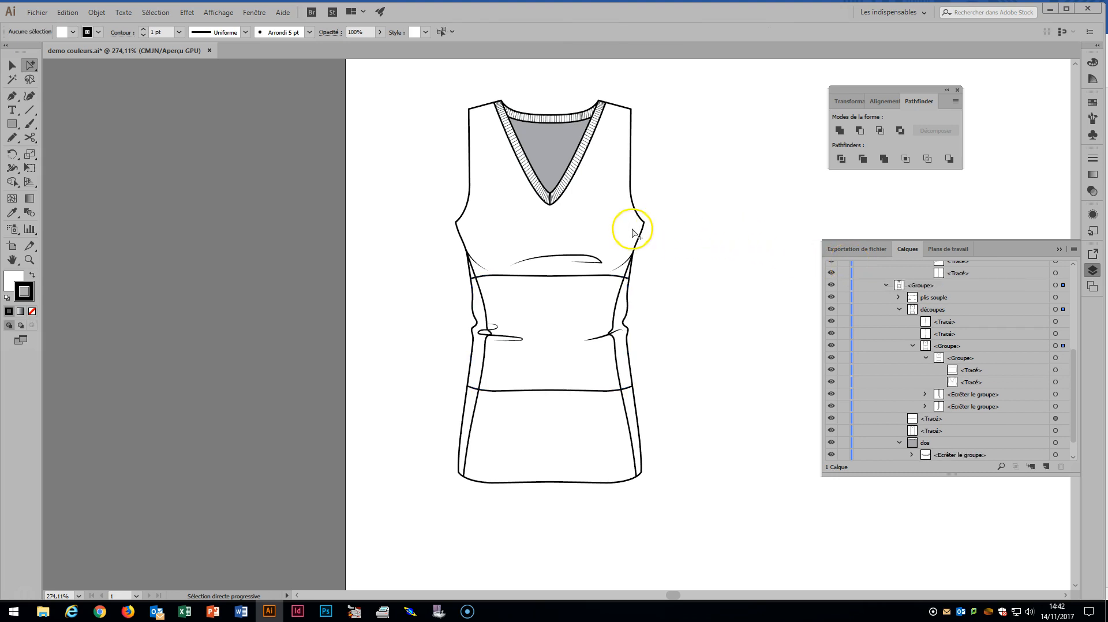
click(1092, 103)
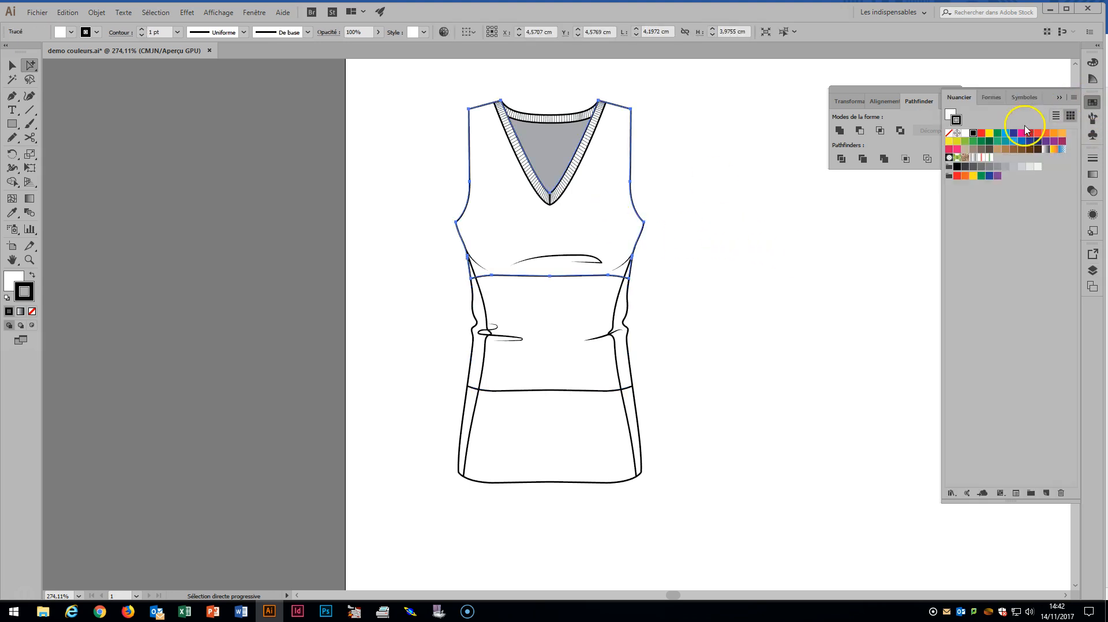
click(1014, 168)
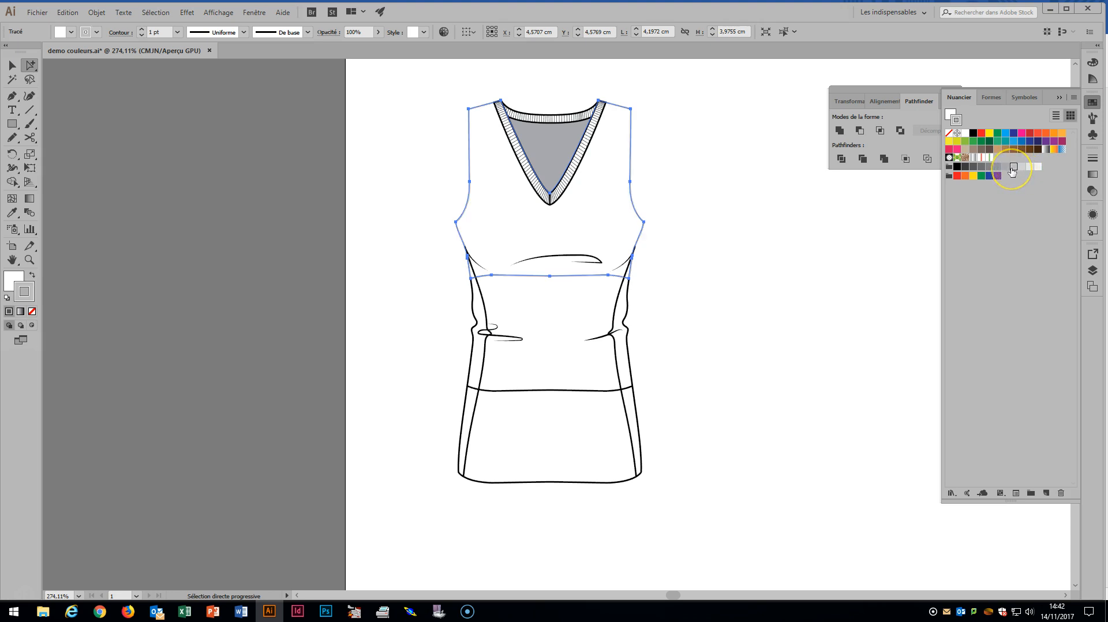
key(ctrl+z)
click(951, 112)
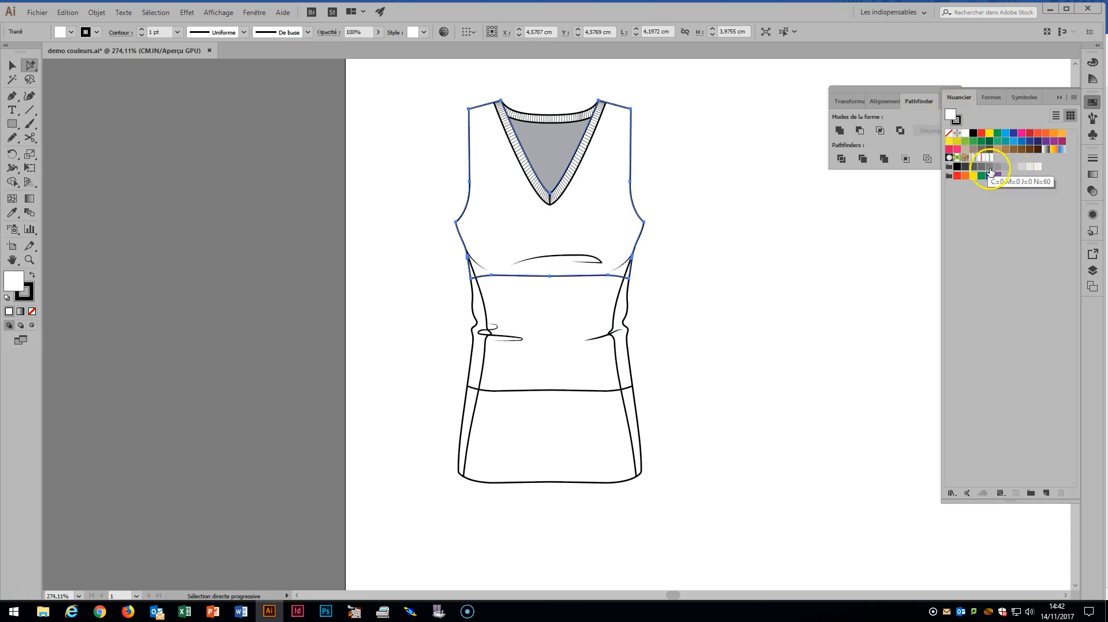
click(1013, 169)
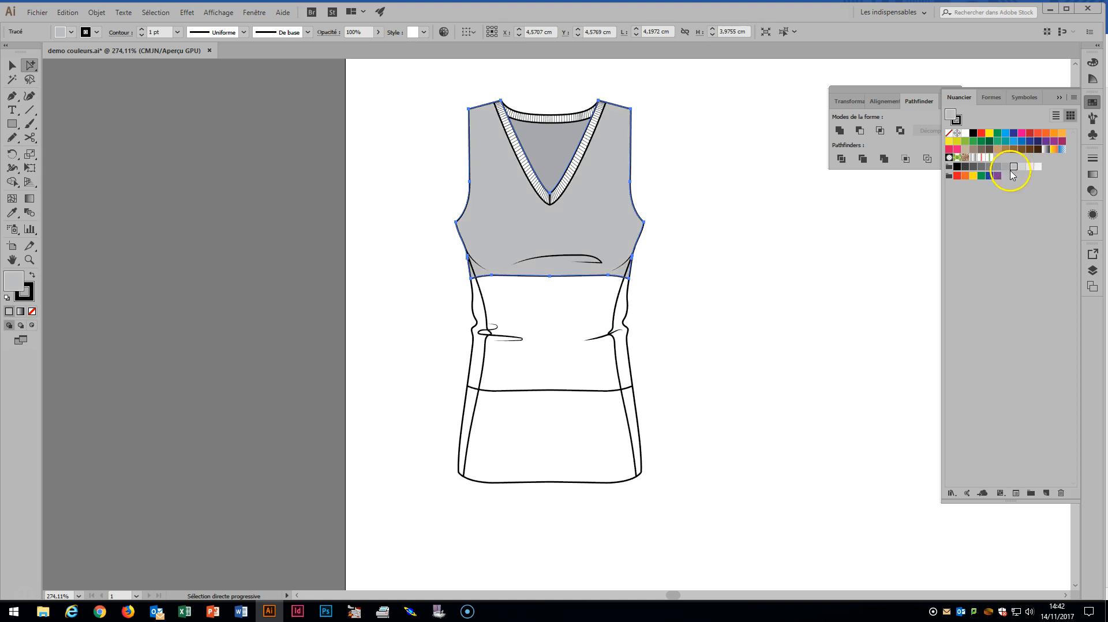
click(640, 440)
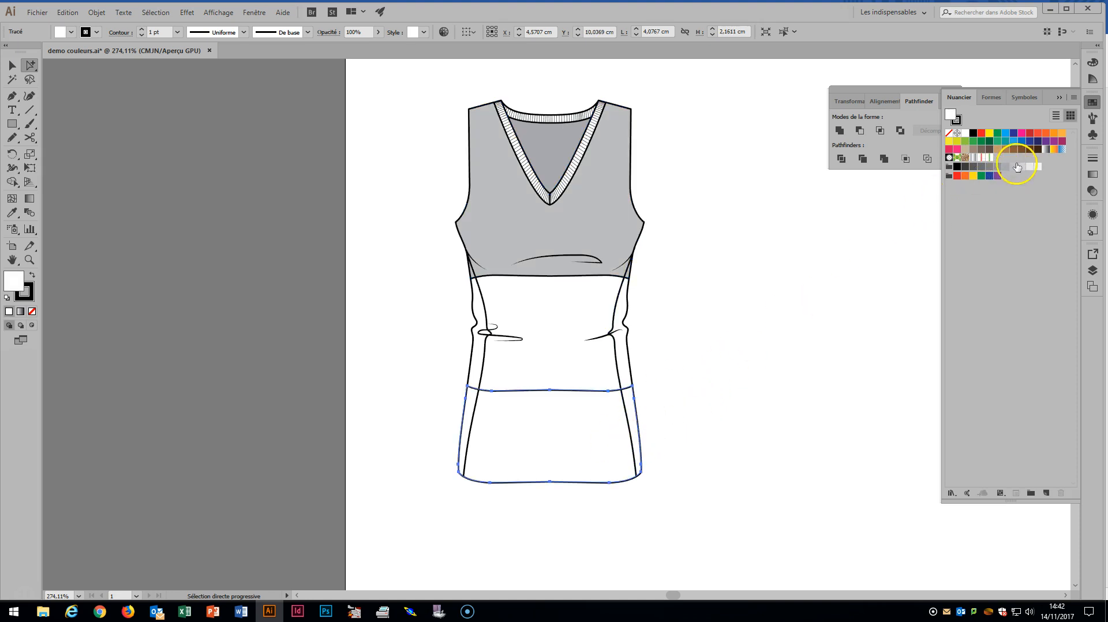
click(989, 167)
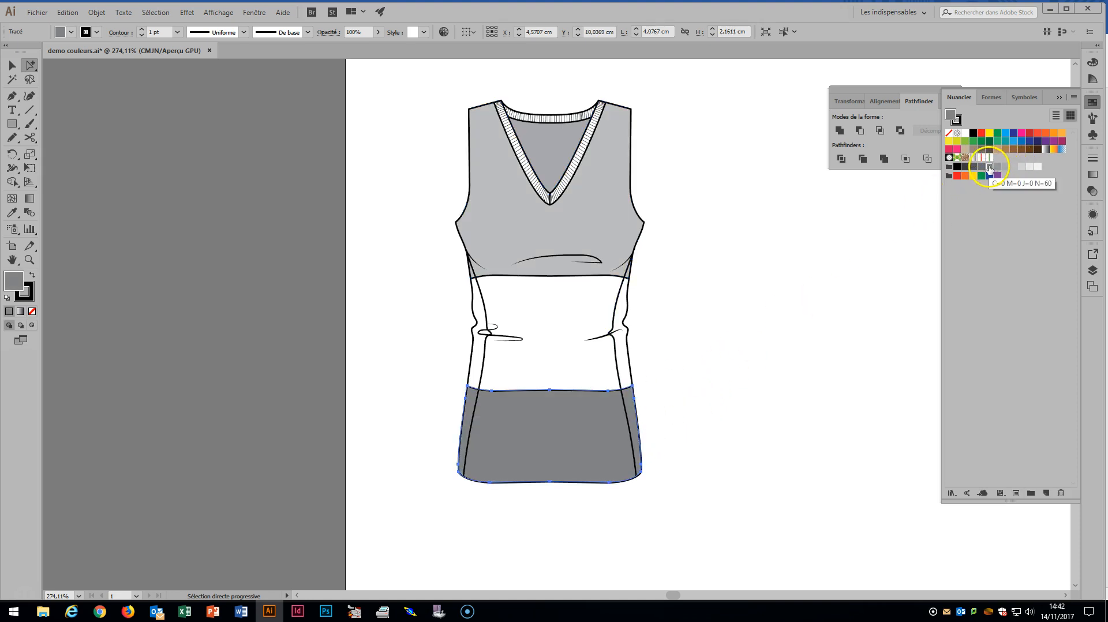
In the layer structure, move both armhole ribbing clip groups above the divided group of grey body sections
click(1092, 270)
scroll(923, 375, down, 5)
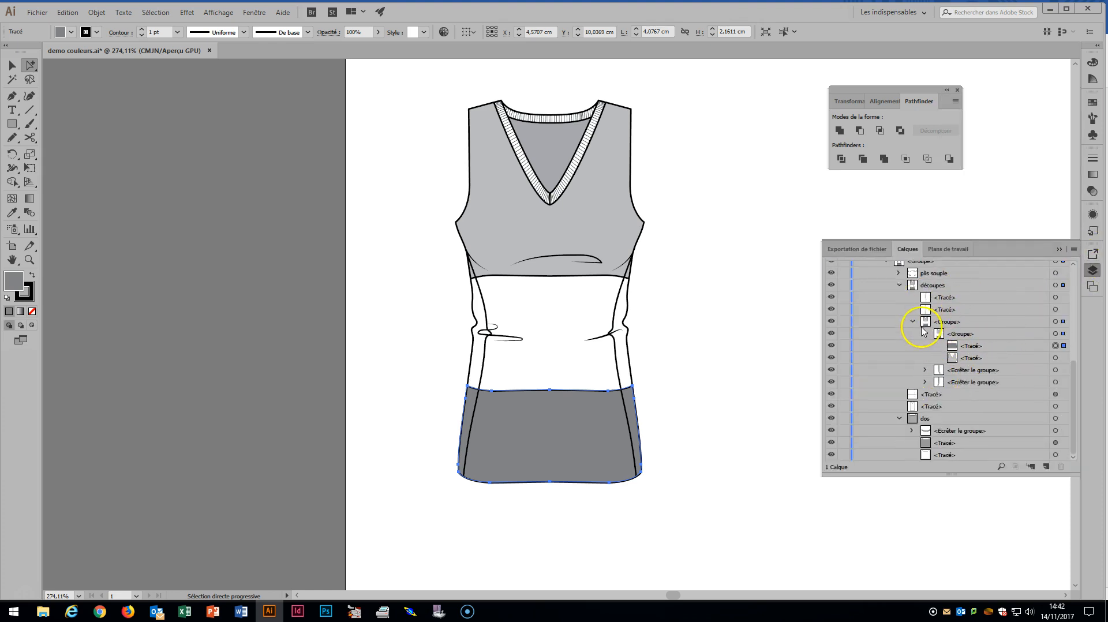
click(912, 322)
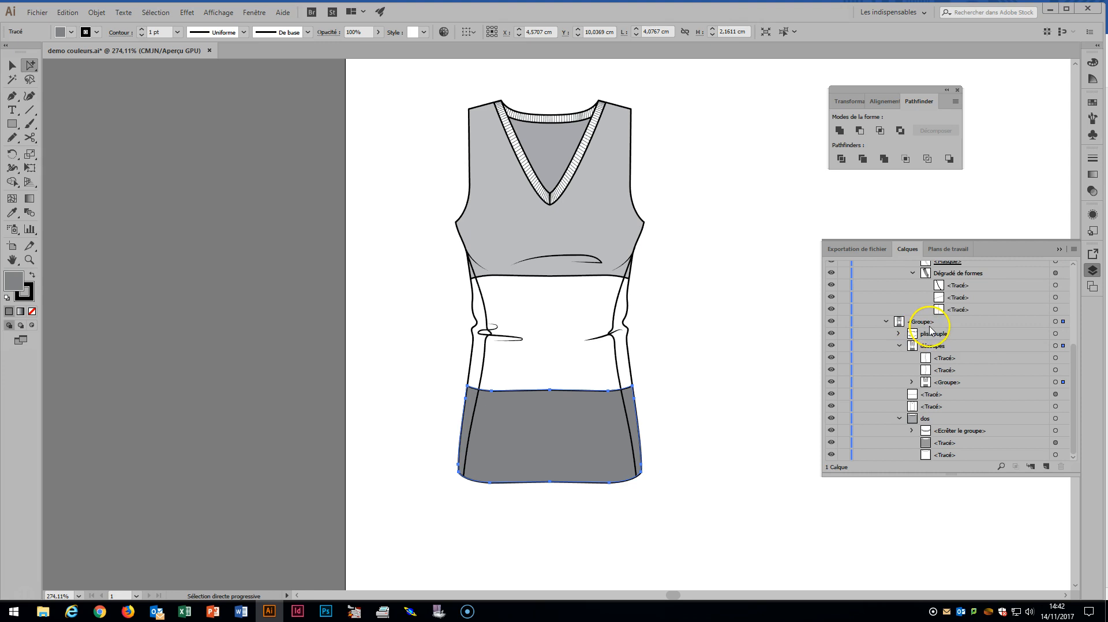
click(950, 382)
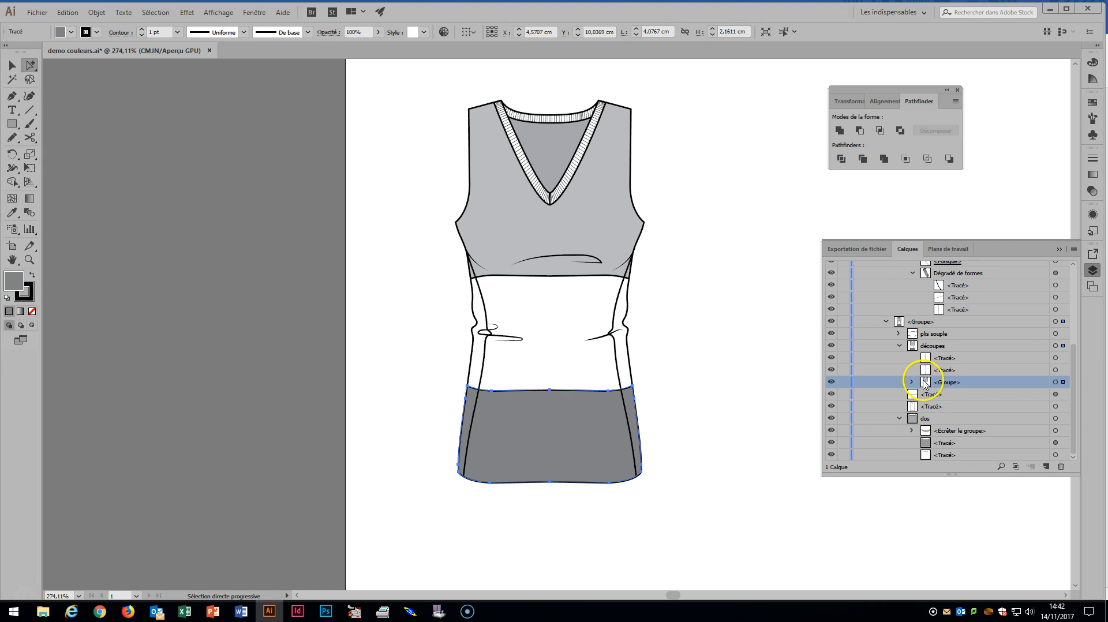
click(911, 382)
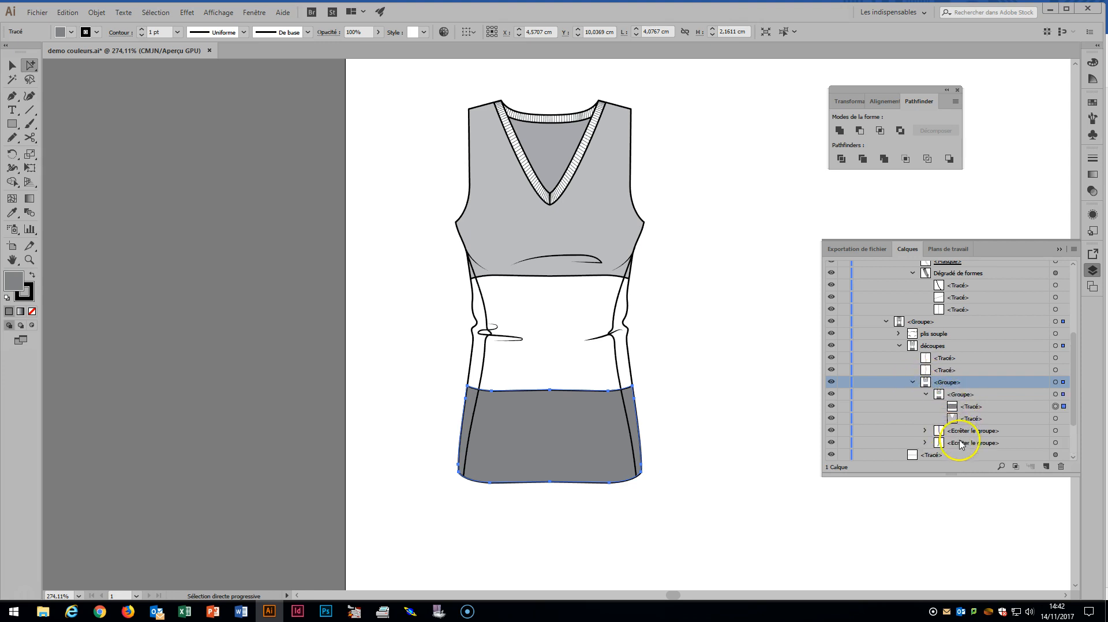
drag(961, 437, 955, 391)
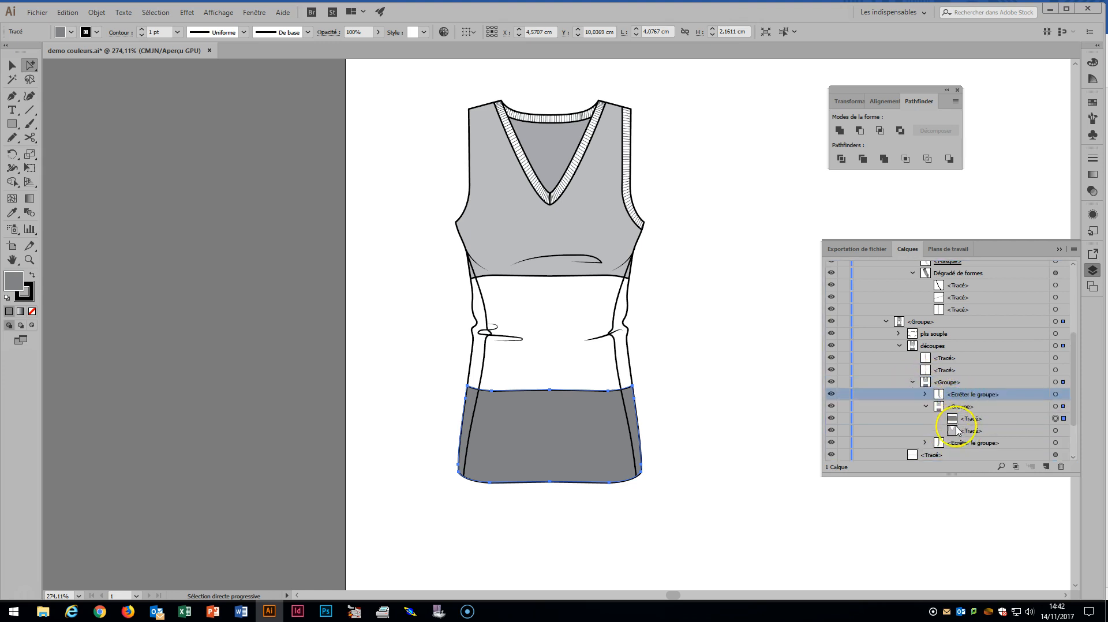
drag(957, 448, 956, 403)
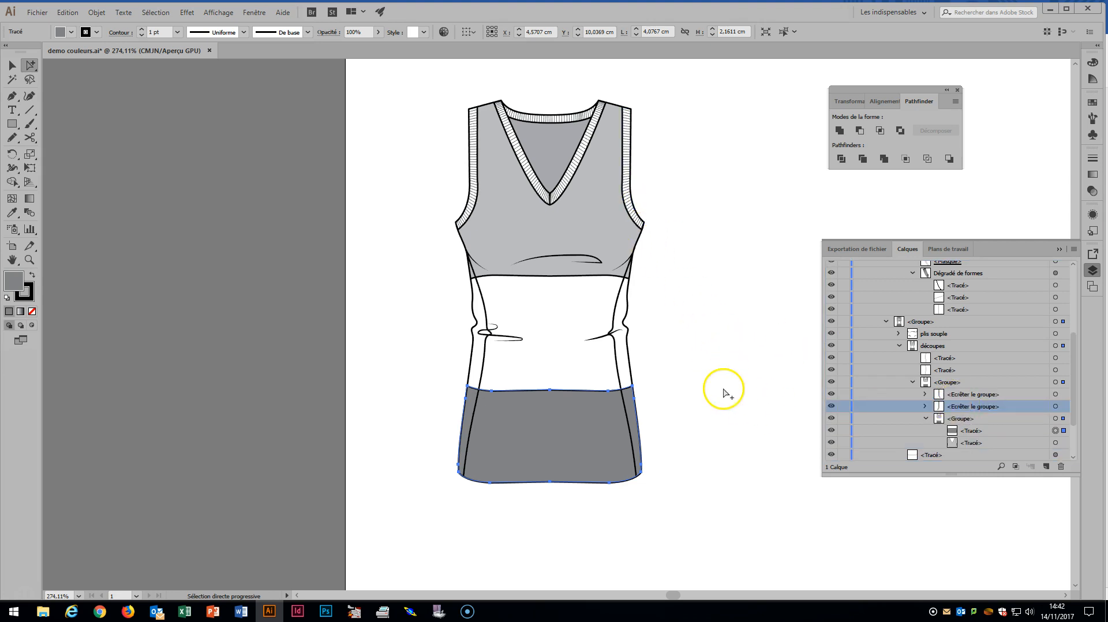
Move the dashed hem stitching path up into the découpes group, above the garment's nested group, and deselect it
click(928, 456)
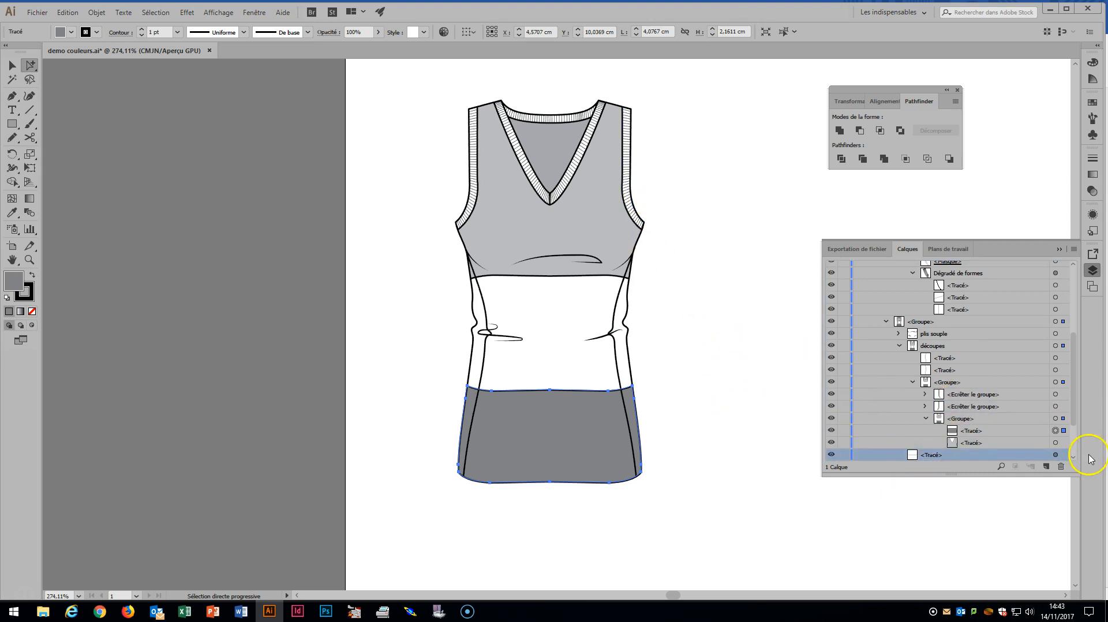
click(1061, 455)
drag(950, 458, 934, 376)
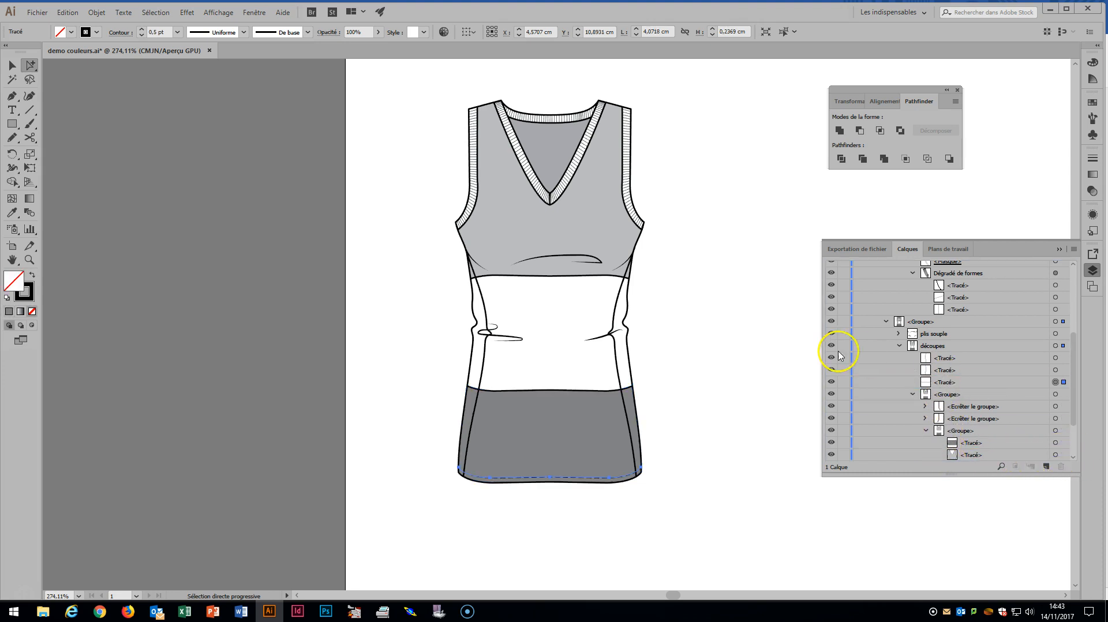
click(739, 348)
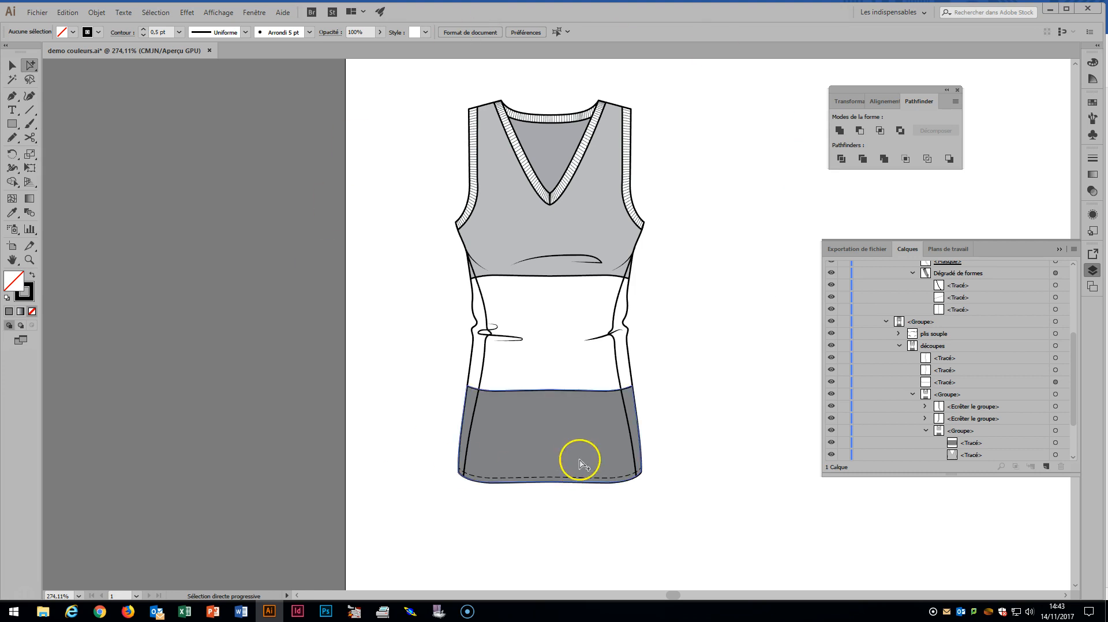
Select the garment's middle, upper and lower sections in turn to check which shape each fill belongs to
click(558, 353)
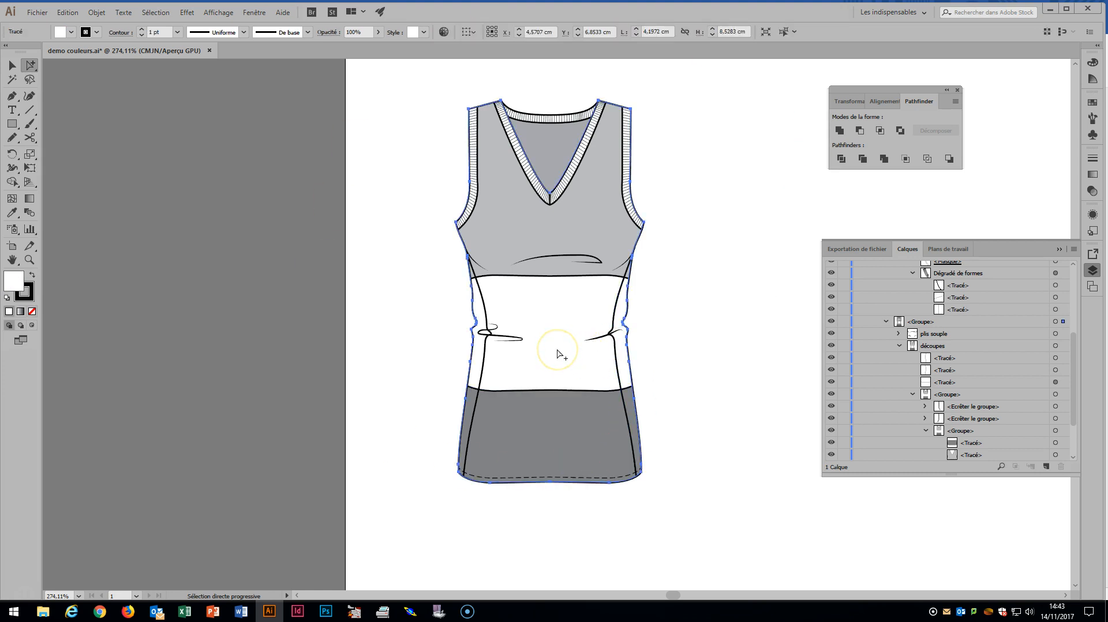
click(576, 226)
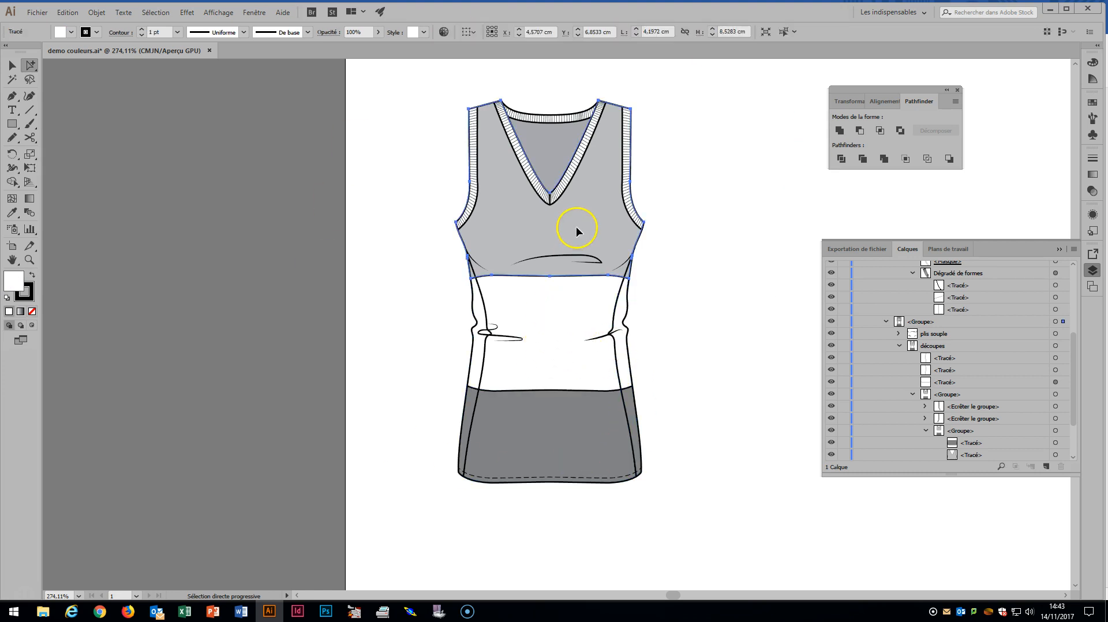
click(575, 446)
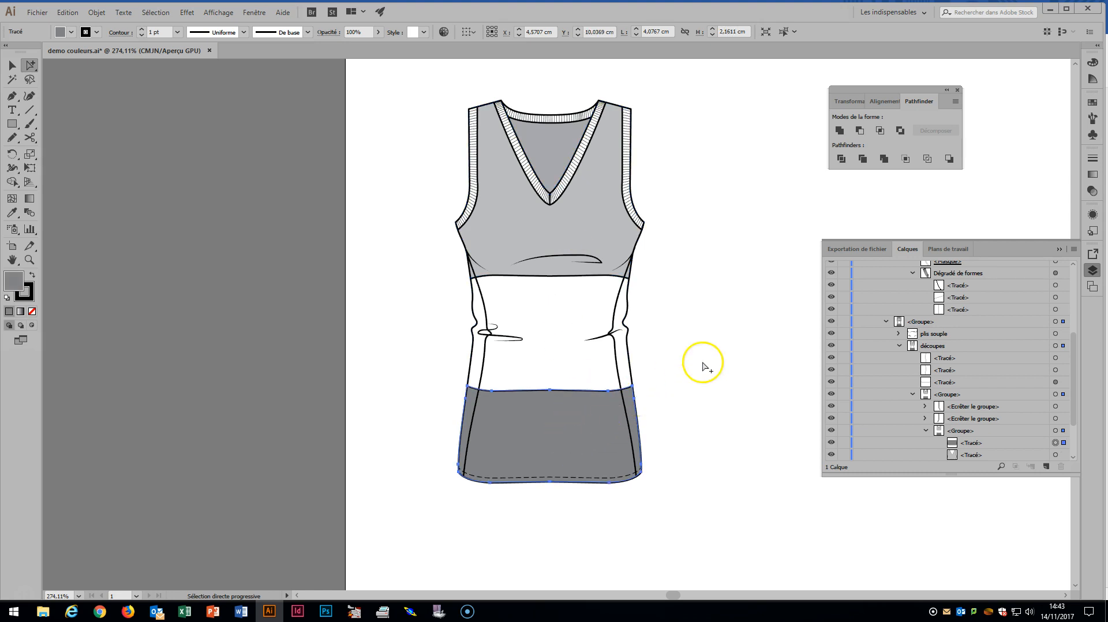